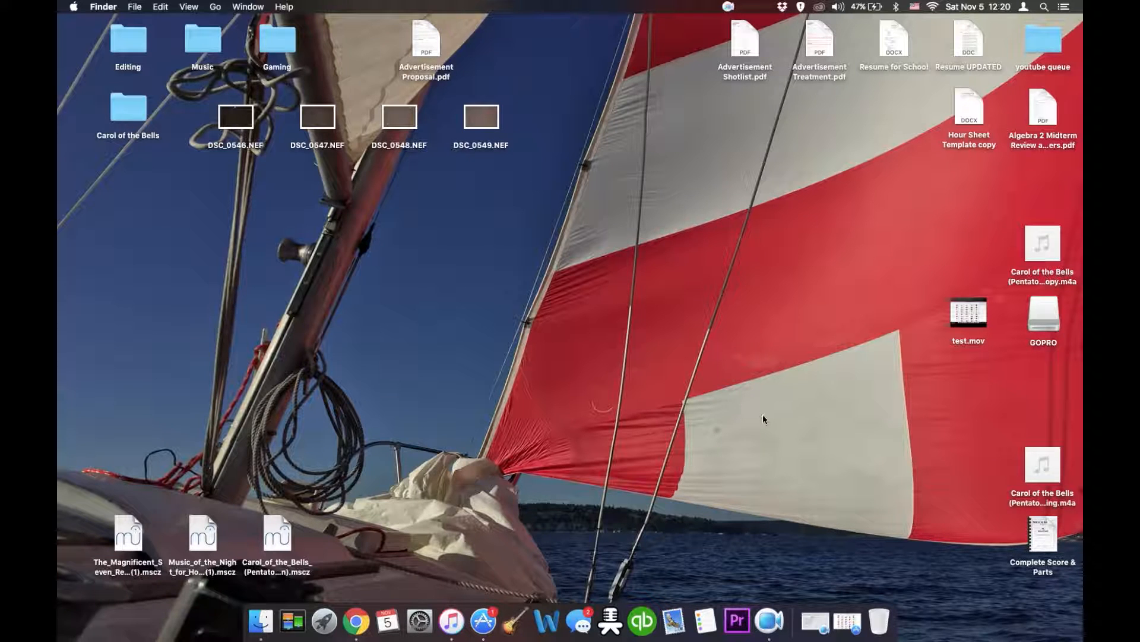
# - Launch Premiere Pro and start a new project from the welcome screen
pyautogui.click(737, 620)
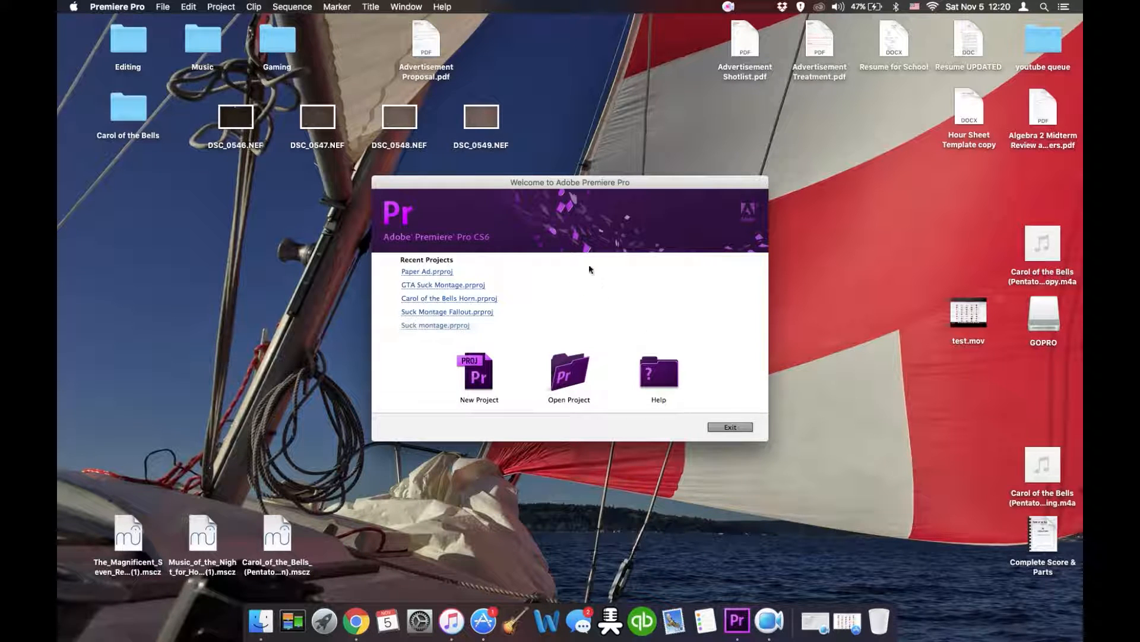
pyautogui.moveTo(570, 189); pyautogui.dragTo(559, 187)
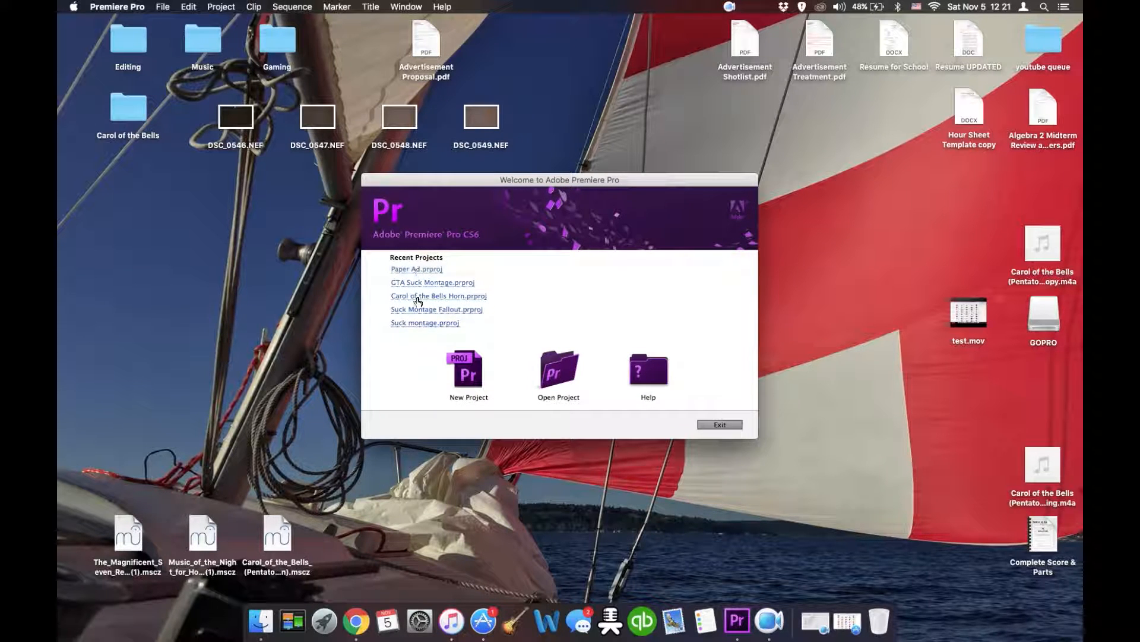
pyautogui.click(473, 372)
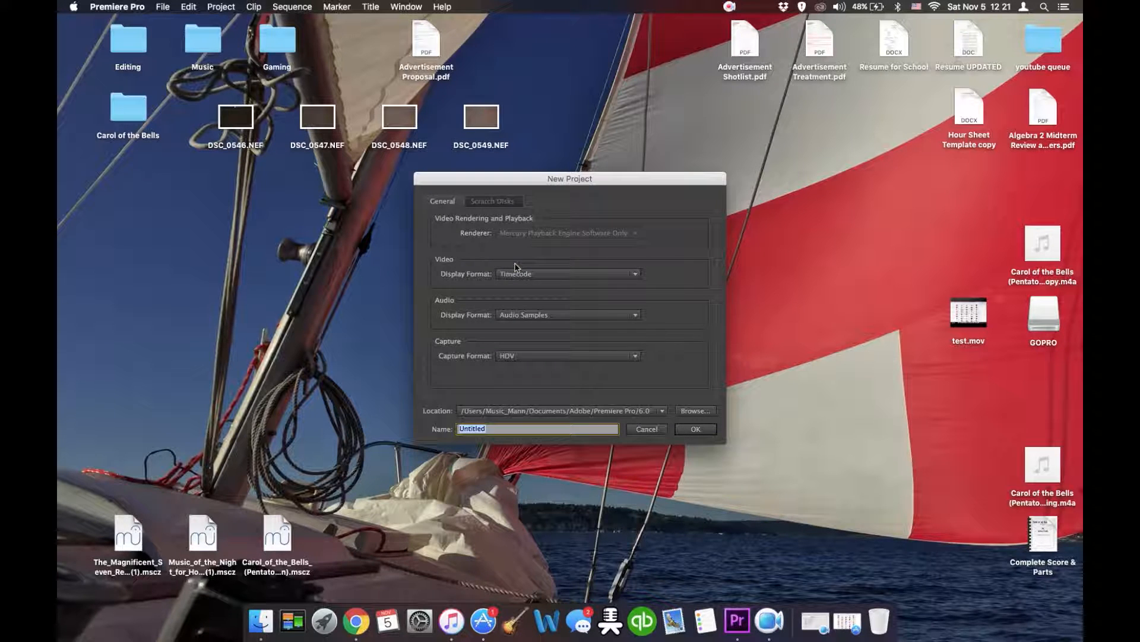
pyautogui.moveTo(520, 179)
pyautogui.mouseDown()
pyautogui.moveTo(504, 166)
pyautogui.moveTo(496, 186)
pyautogui.moveTo(506, 181)
pyautogui.mouseUp()
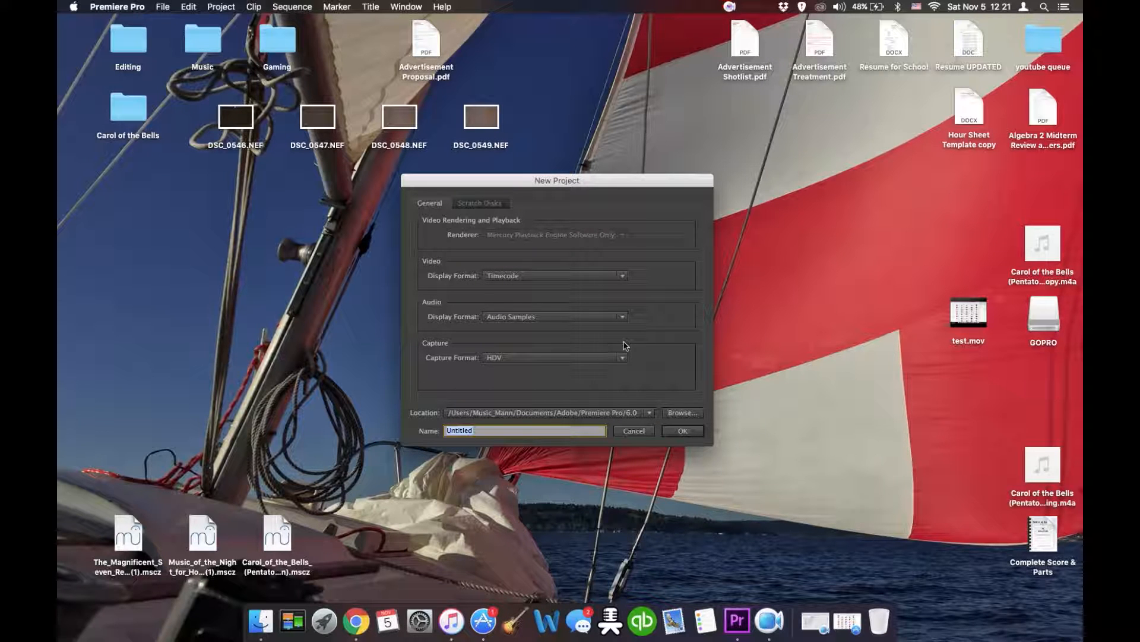
pyautogui.click(623, 357)
pyautogui.click(511, 382)
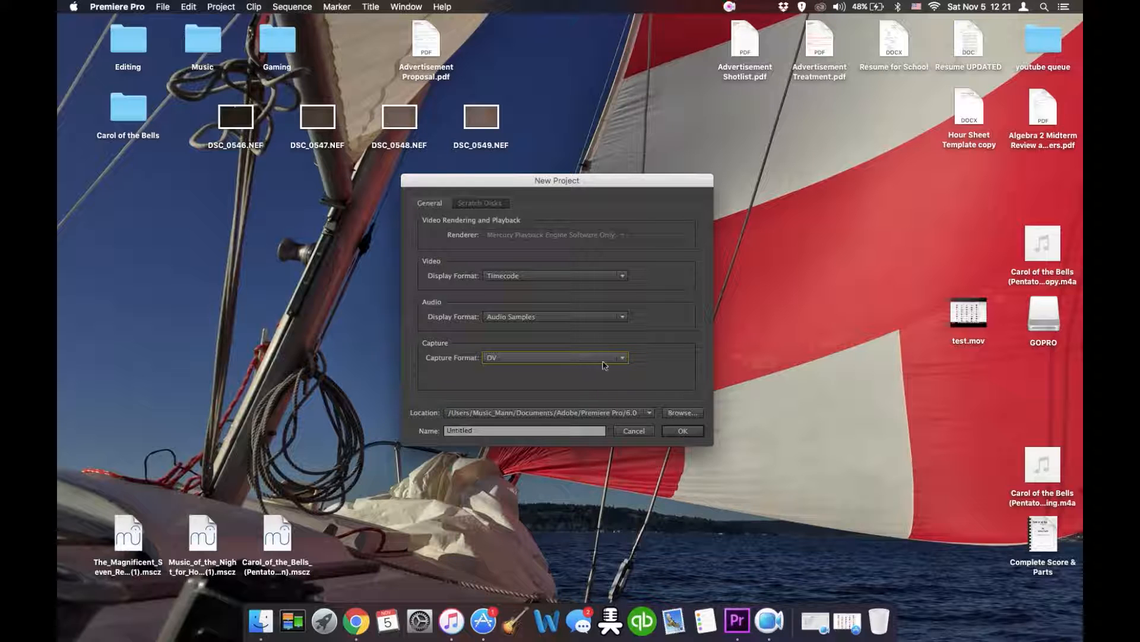
pyautogui.click(622, 359)
pyautogui.click(502, 371)
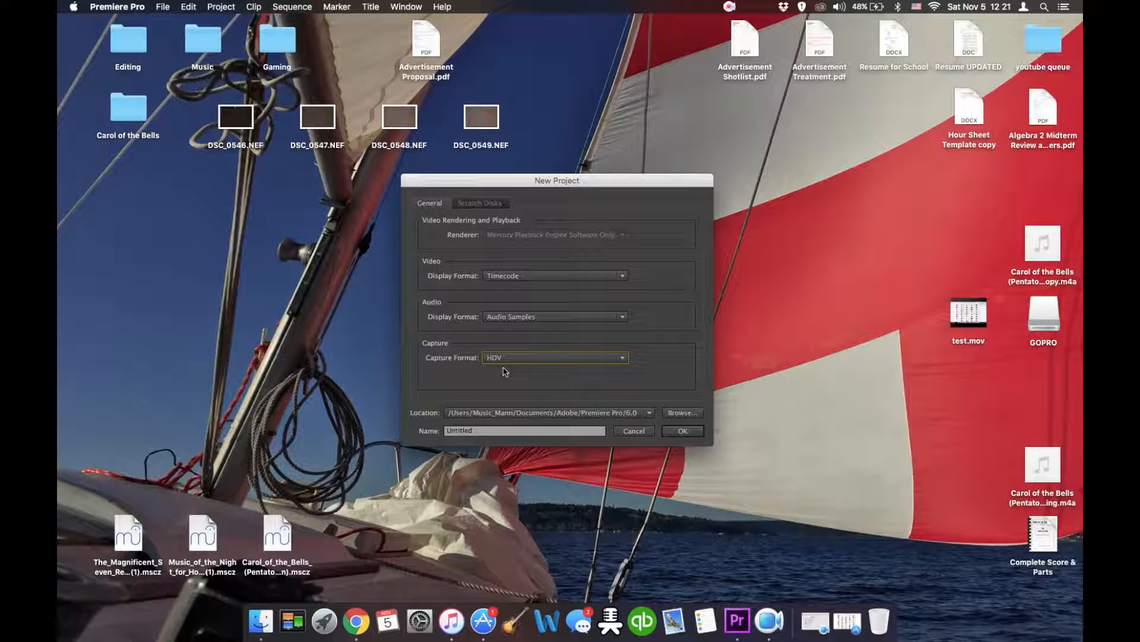
# - Name the new project Test and create it
pyautogui.click(480, 433)
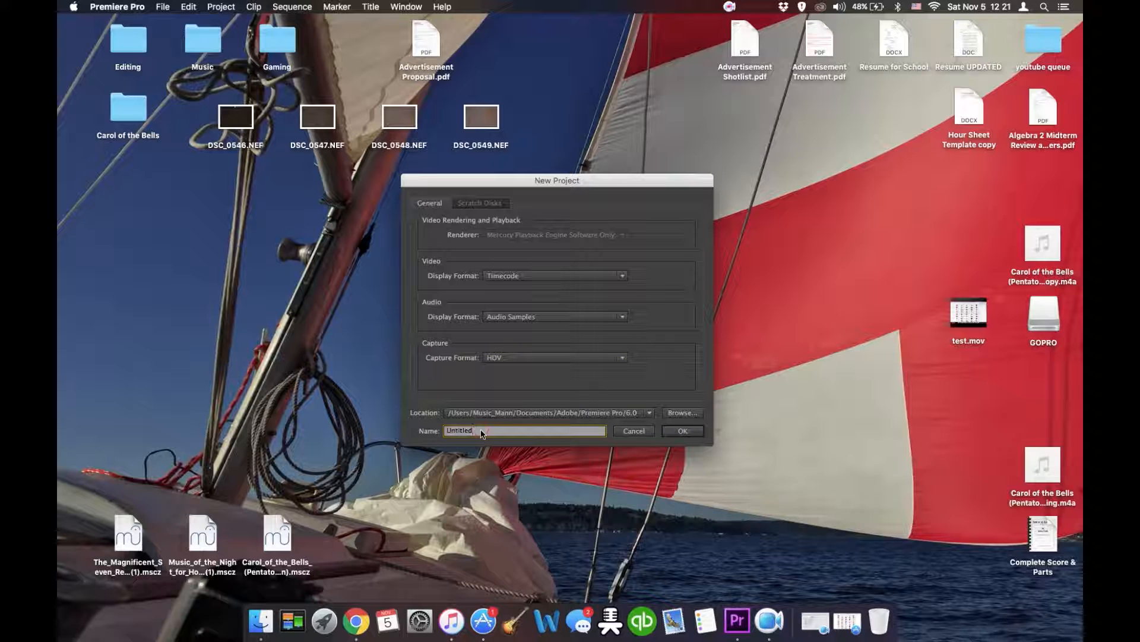
pyautogui.press('BackSpace')
pyautogui.write('Test')
pyautogui.click(683, 430)
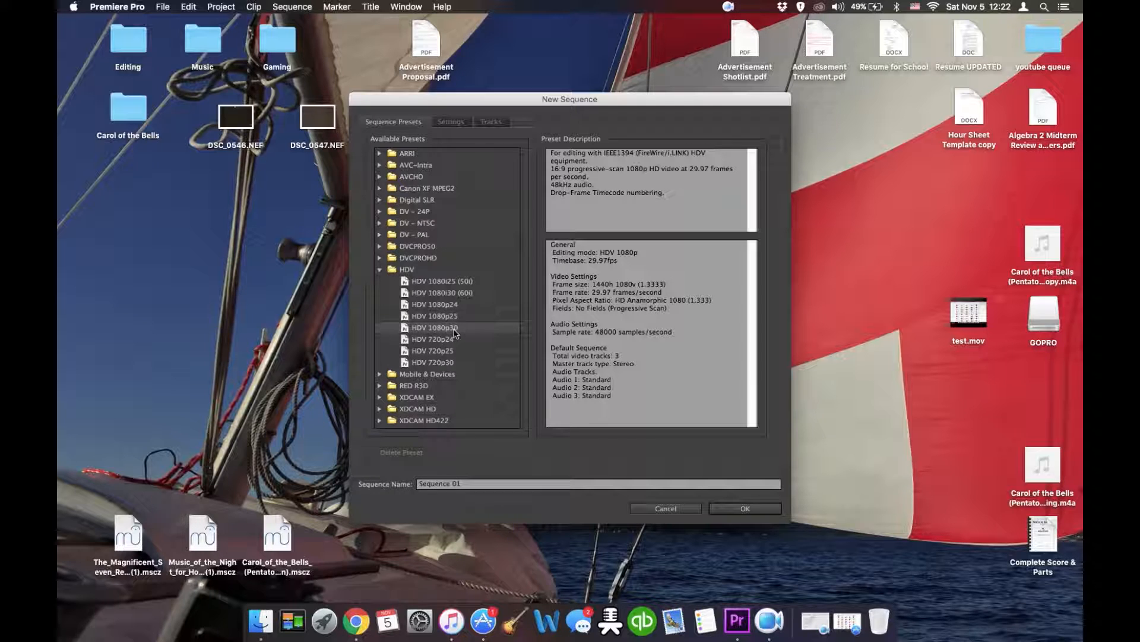
# - Name the new sequence Test and create it
pyautogui.doubleClick(530, 486)
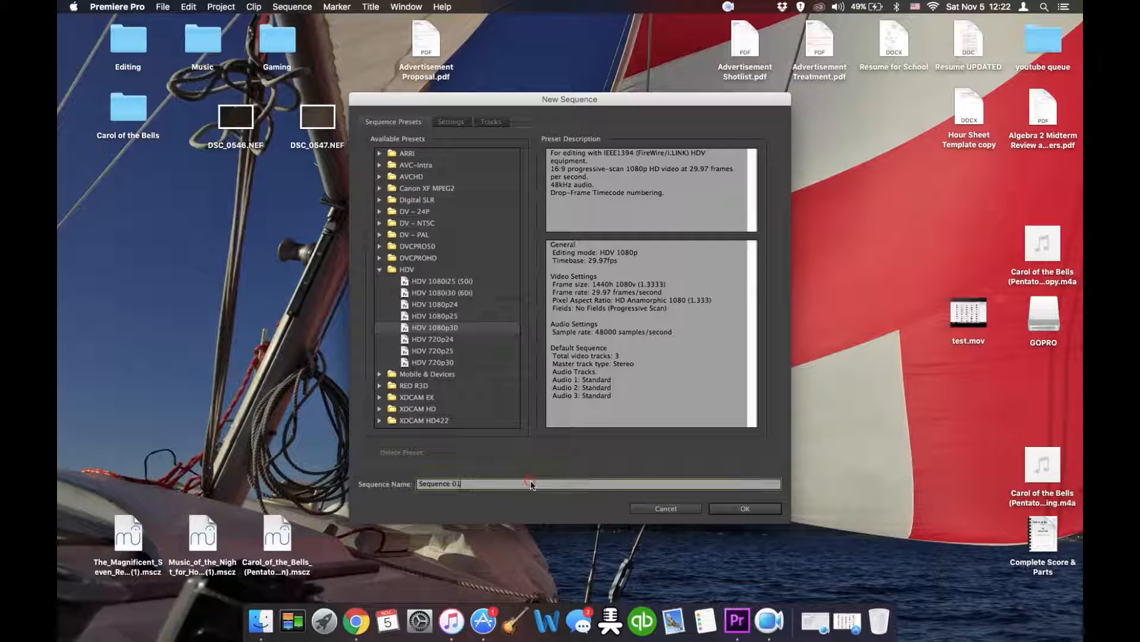
pyautogui.click(530, 485)
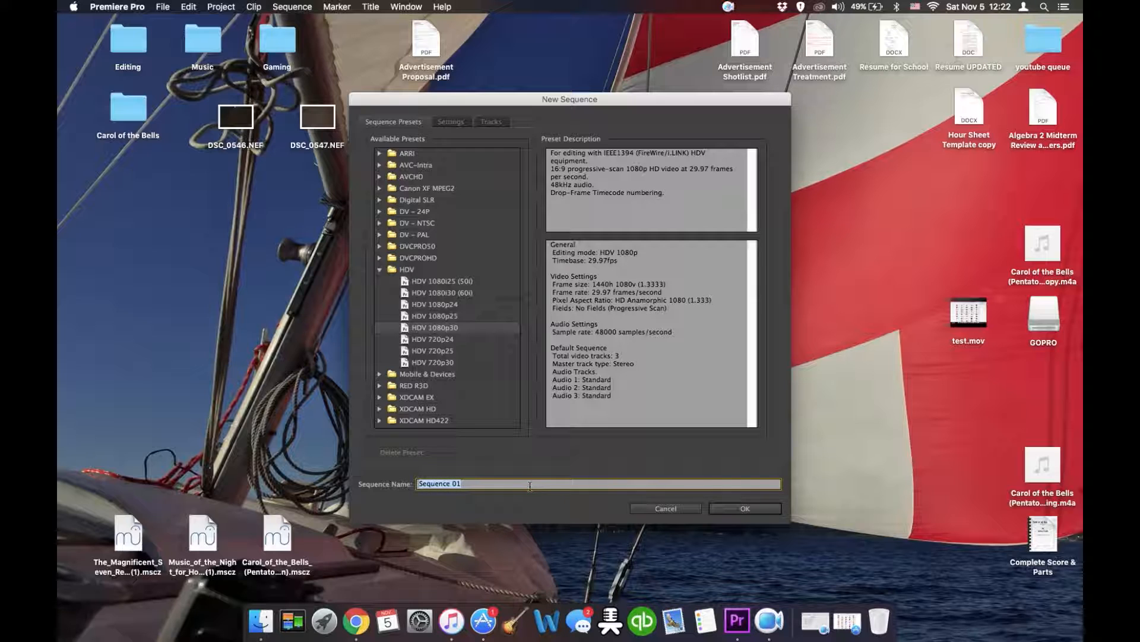
pyautogui.write('Test')
pyautogui.click(745, 510)
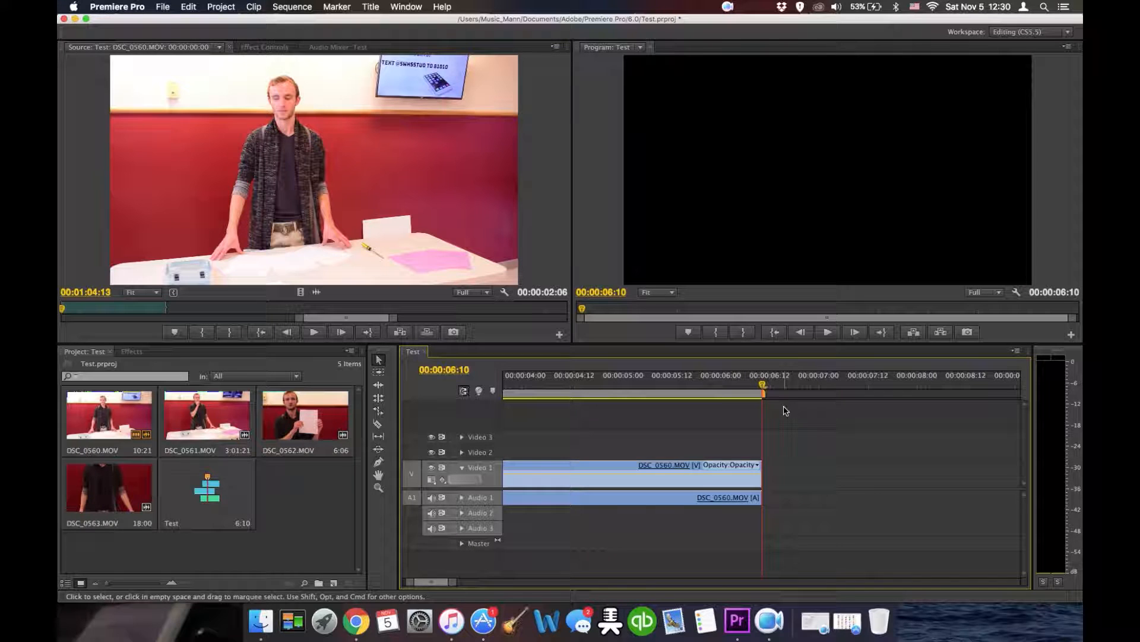
# - Open the media export settings for the Test sequence
pyautogui.moveTo(431, 588); pyautogui.dragTo(425, 587)
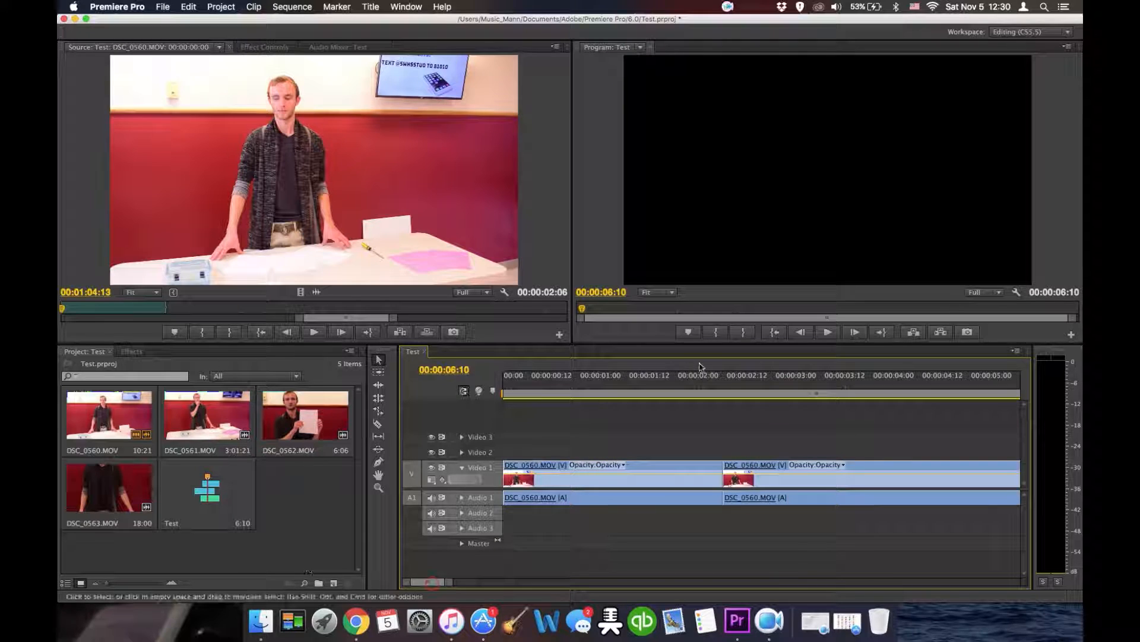
pyautogui.click(504, 380)
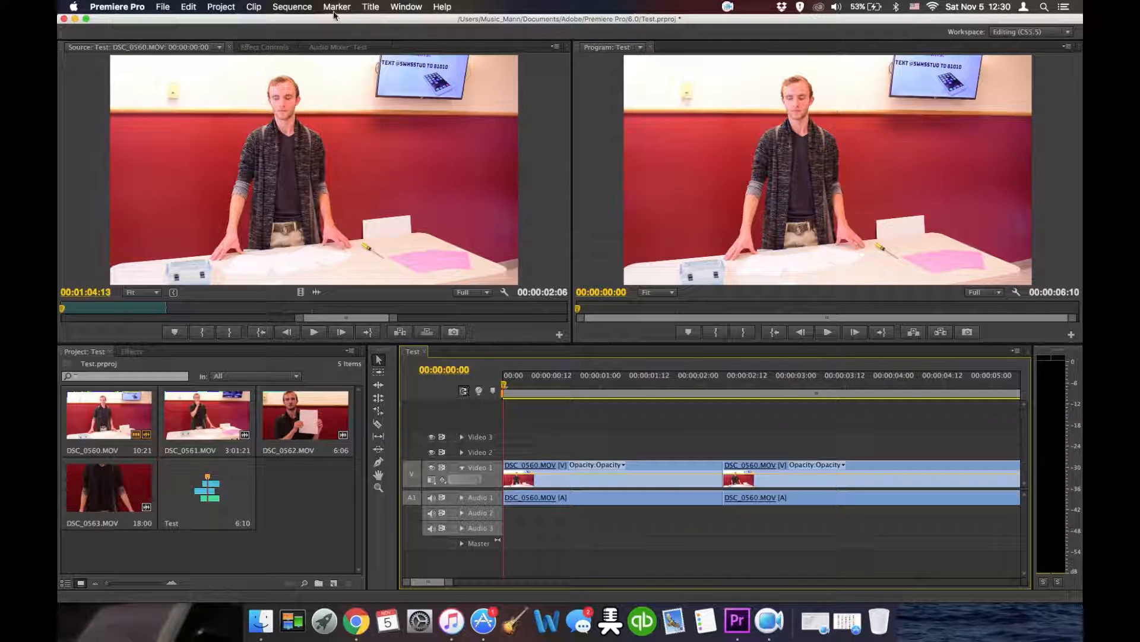
pyautogui.click(162, 8)
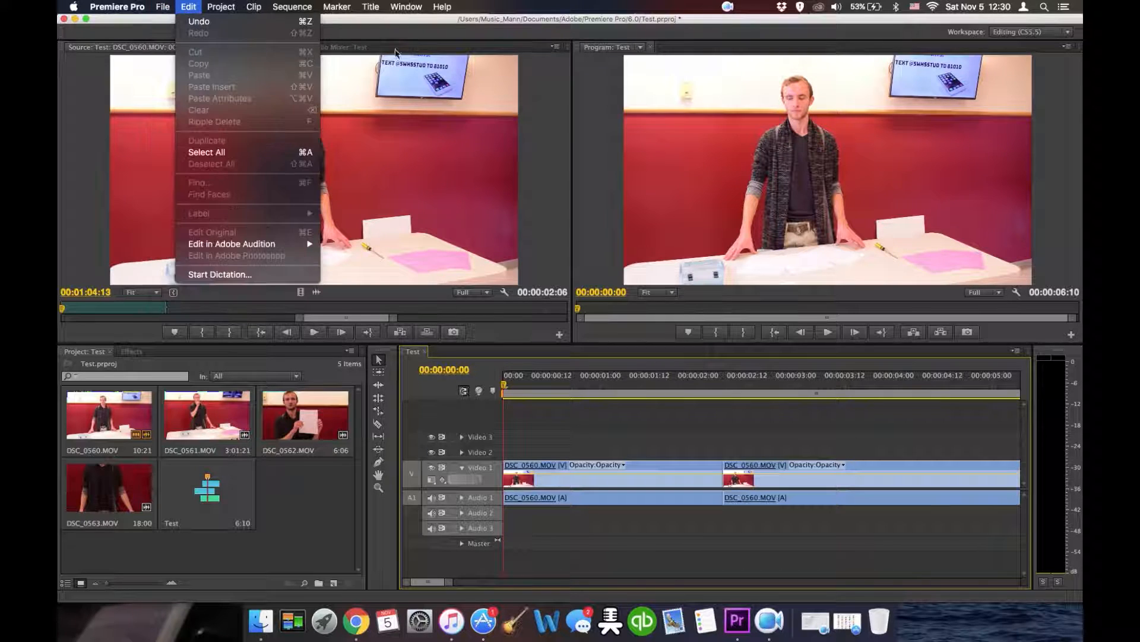
pyautogui.click(399, 17)
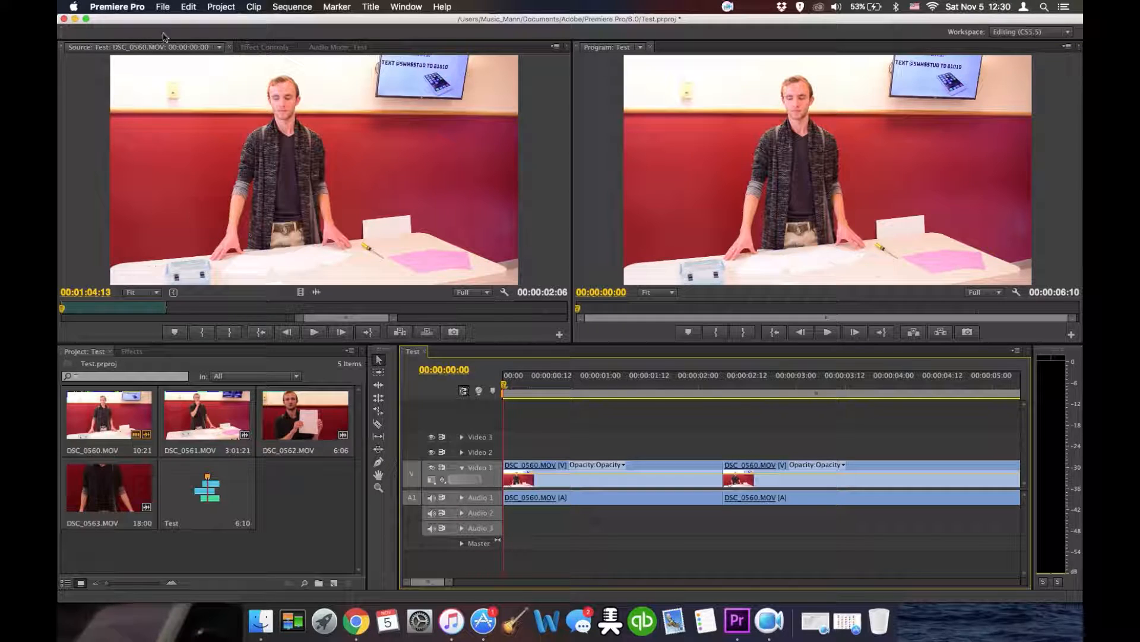
pyautogui.click(164, 6)
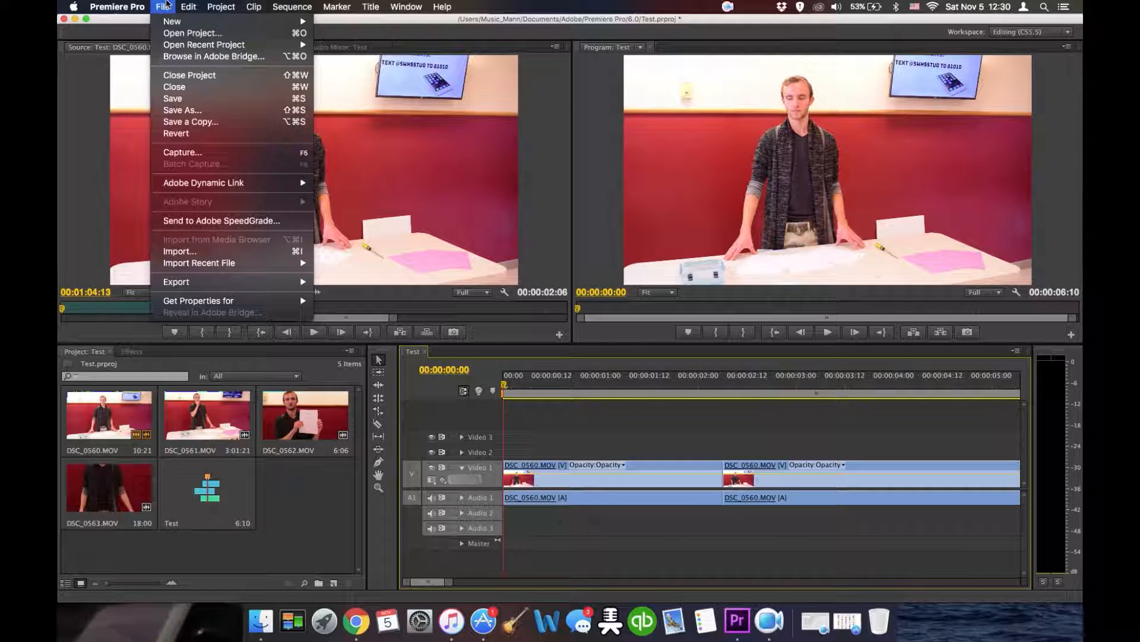
pyautogui.moveTo(187, 283)
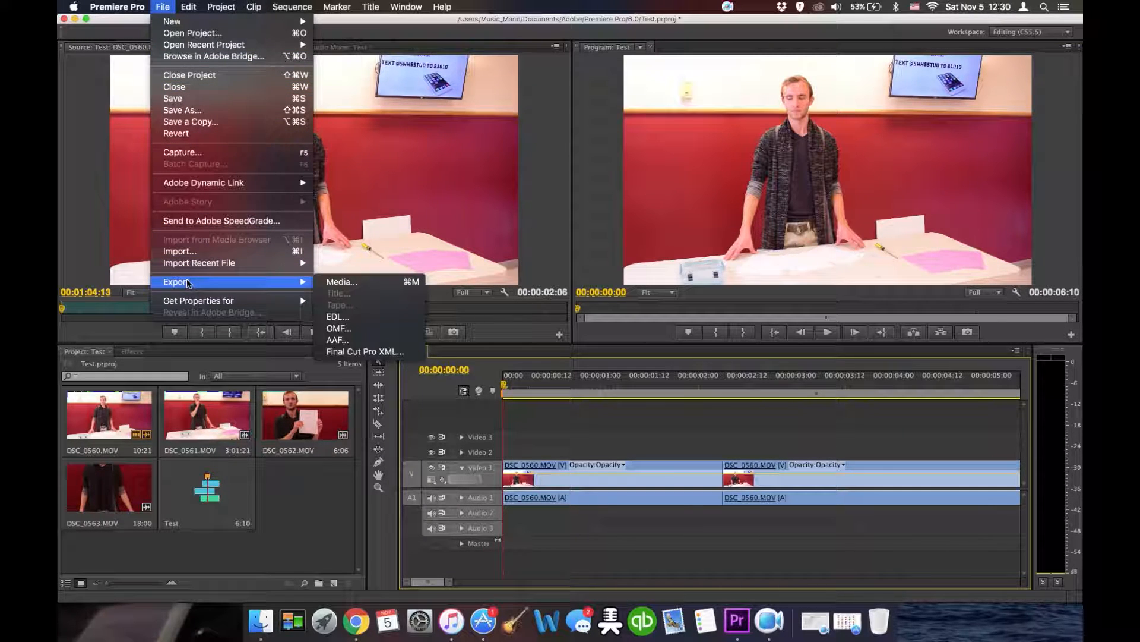
pyautogui.click(394, 282)
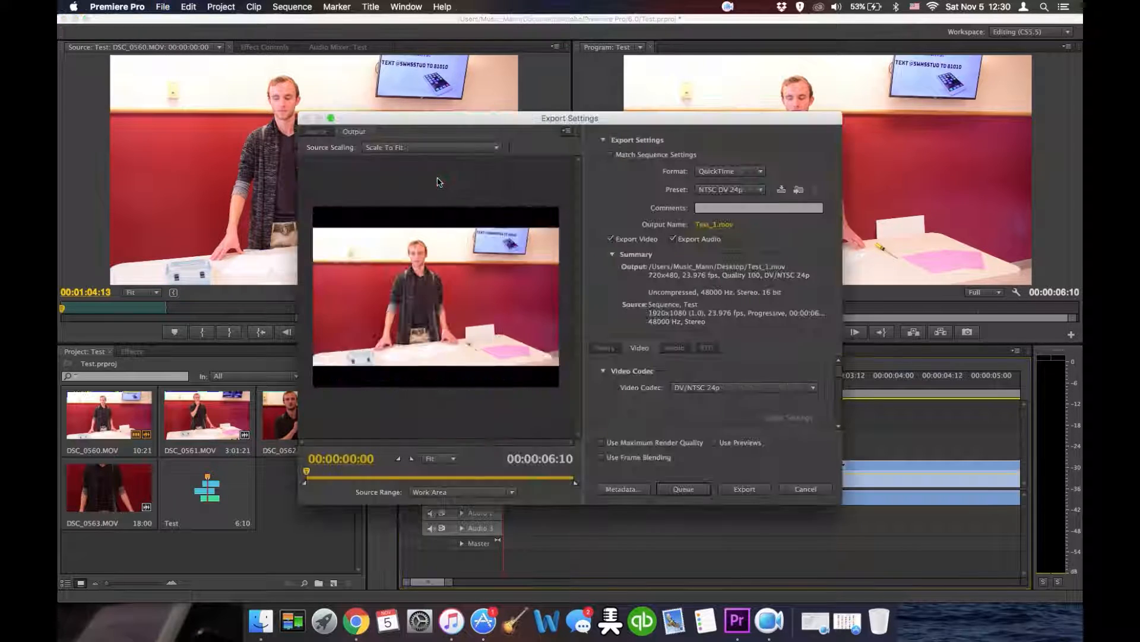
# - Set the export format to H.264
pyautogui.moveTo(502, 118); pyautogui.dragTo(498, 99)
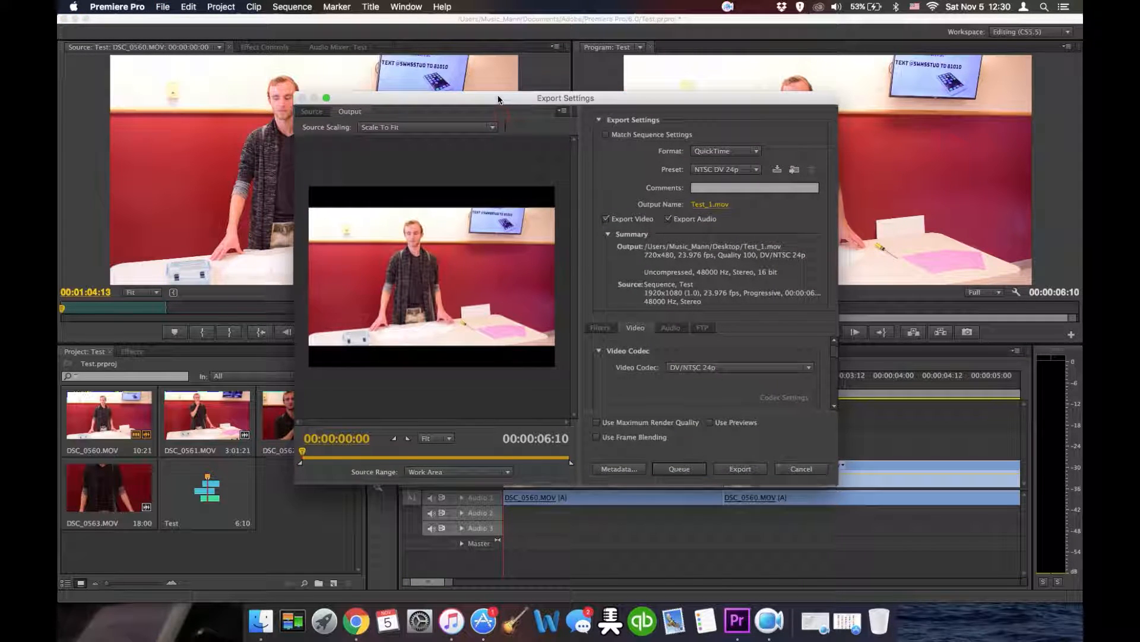
pyautogui.click(758, 150)
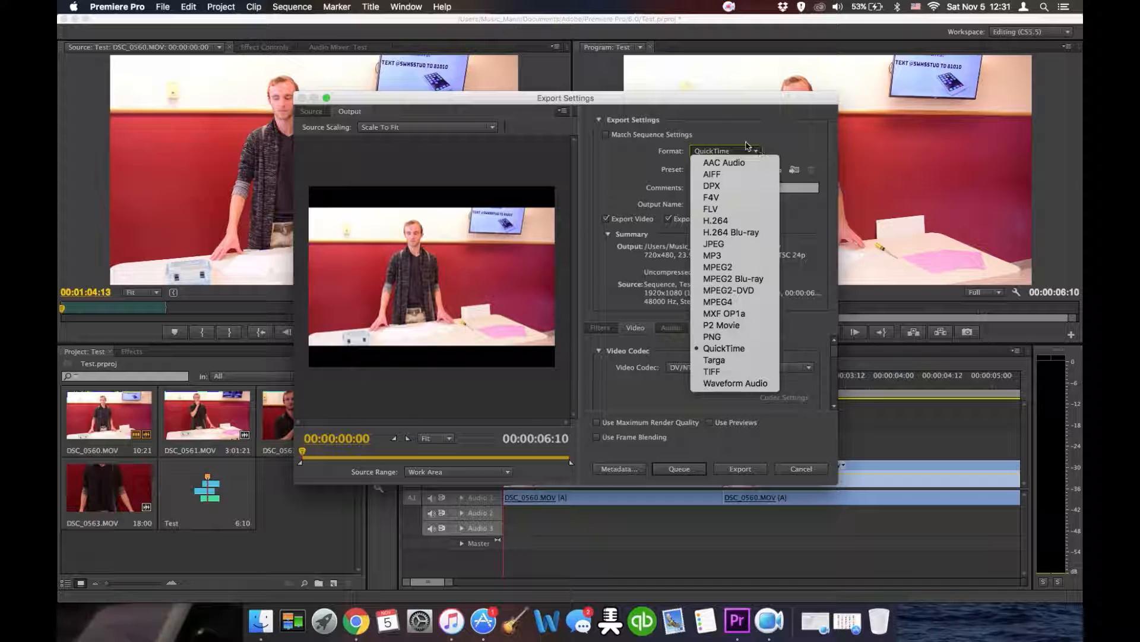
pyautogui.click(725, 221)
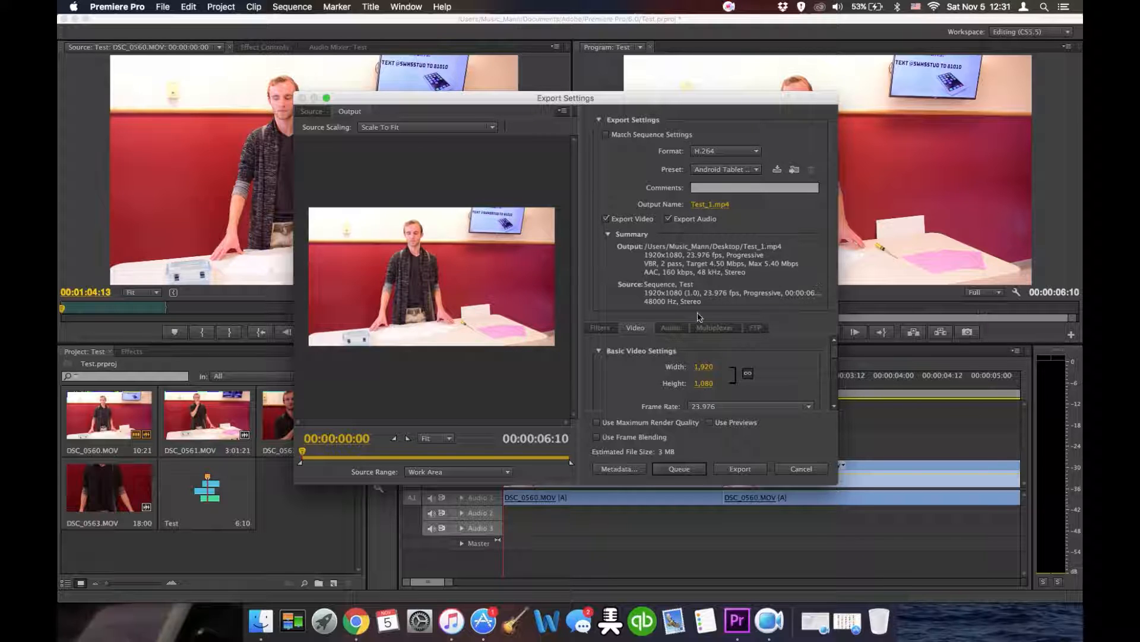
# - Choose the YouTube HD 1080p 25 export preset
pyautogui.click(757, 169)
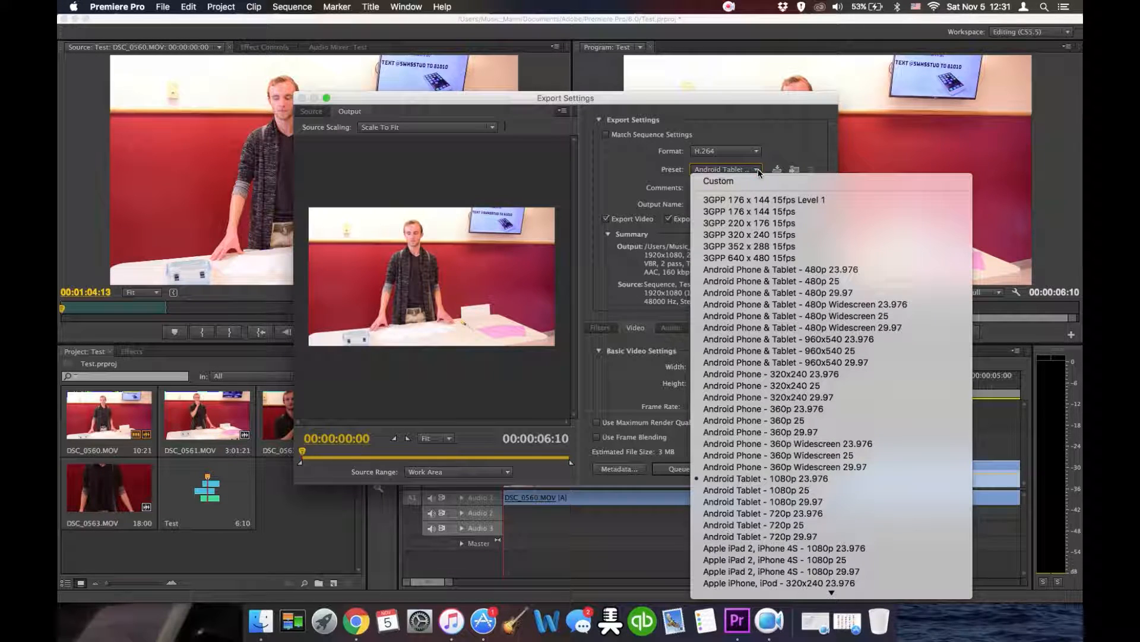
pyautogui.scroll(-10, 807, 336)
pyautogui.scroll(-3, 807, 340)
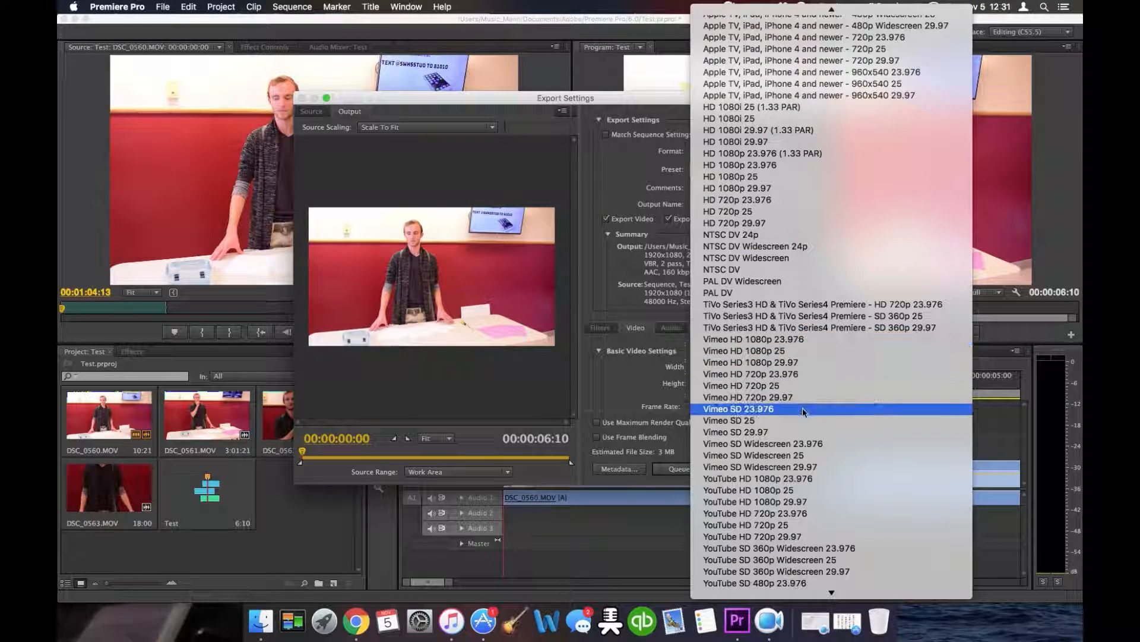
pyautogui.click(801, 490)
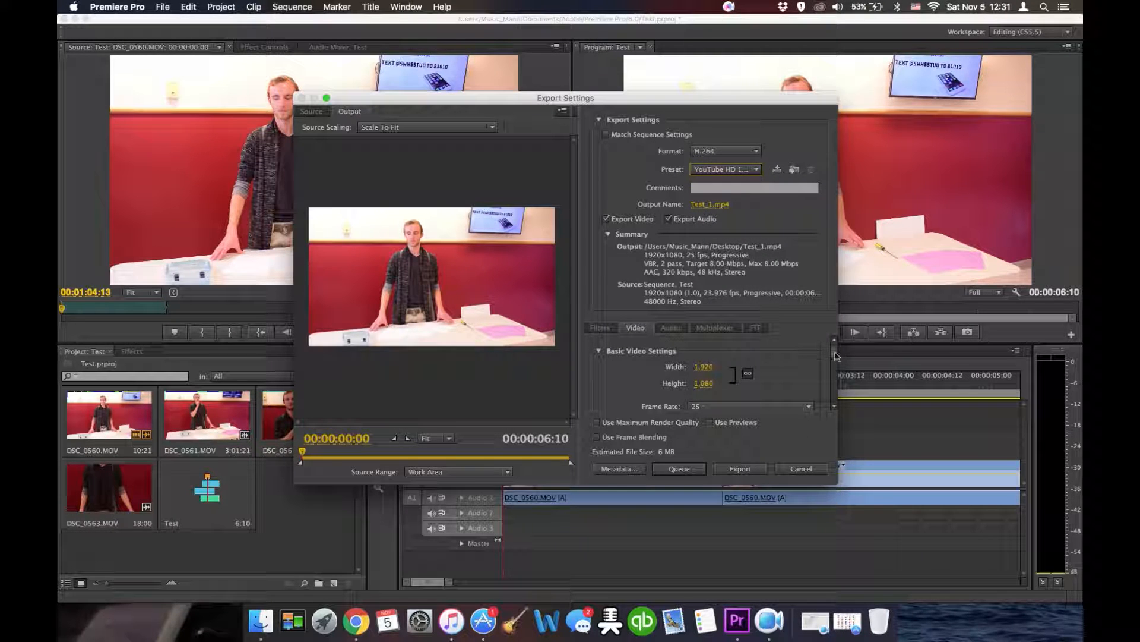
# - Raise the target bitrate to about 15.52 Mbps and the maximum bitrate to about 19.99 Mbps
pyautogui.scroll(-3, 832, 354)
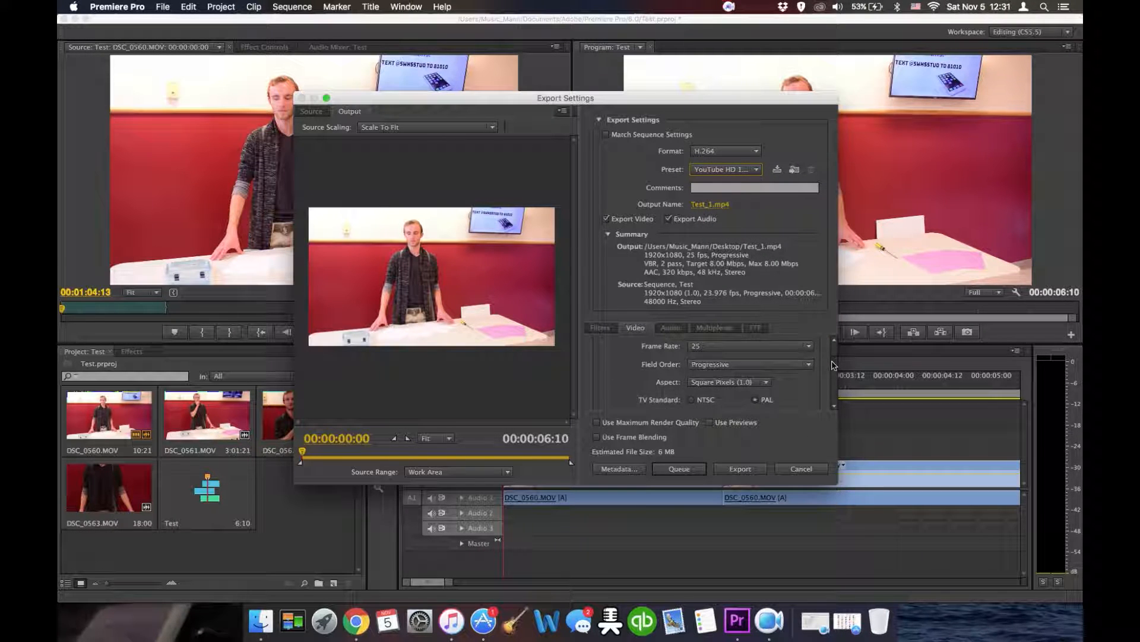
pyautogui.scroll(-5, 835, 356)
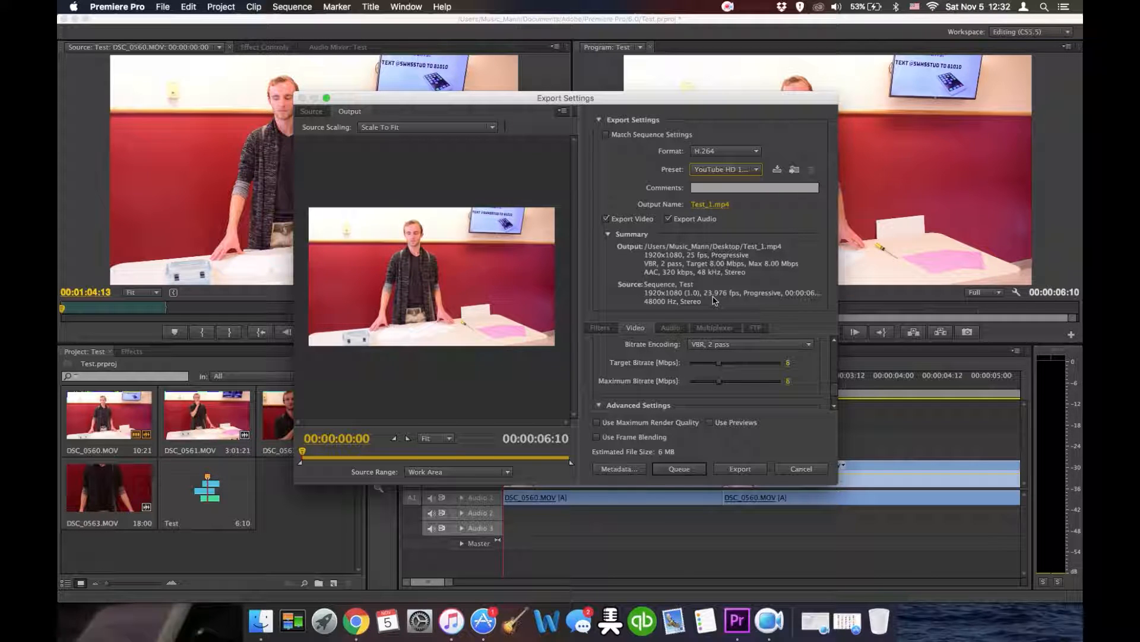
pyautogui.moveTo(719, 368); pyautogui.dragTo(747, 368)
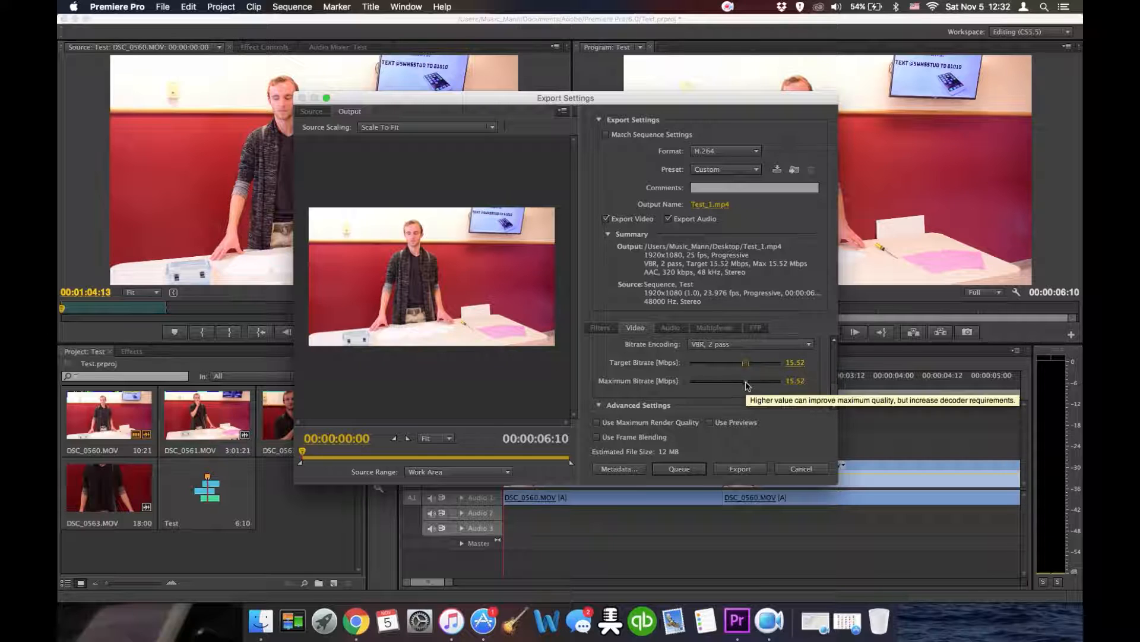
pyautogui.moveTo(748, 384); pyautogui.dragTo(763, 387)
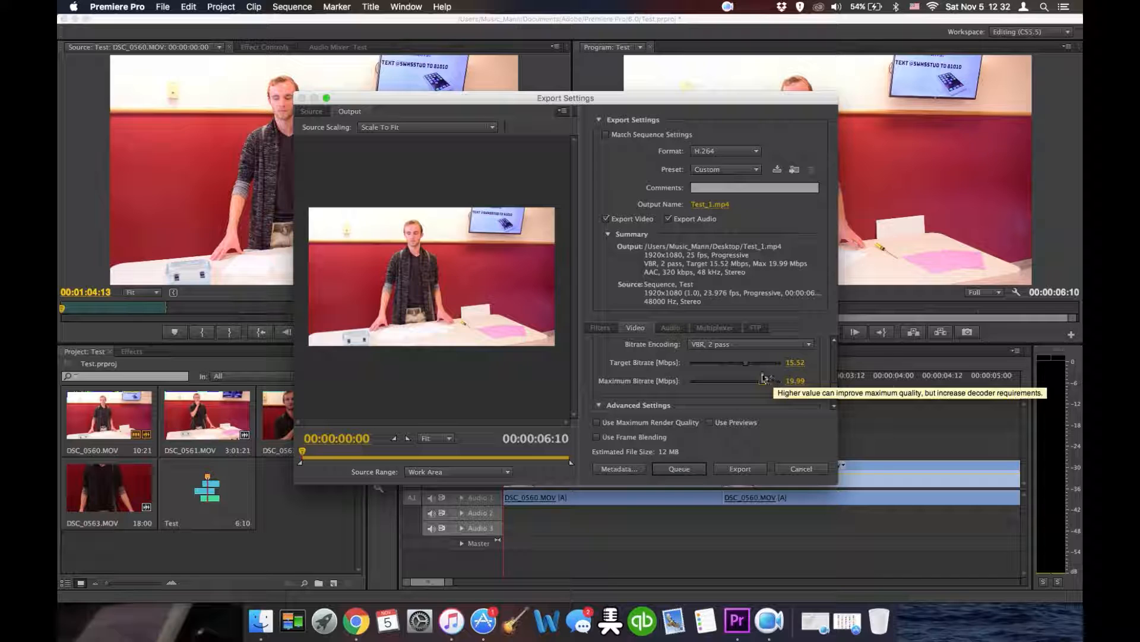
# - Set the output file to Test_1 saved on the Desktop as an mp4
pyautogui.scroll(5, 790, 366)
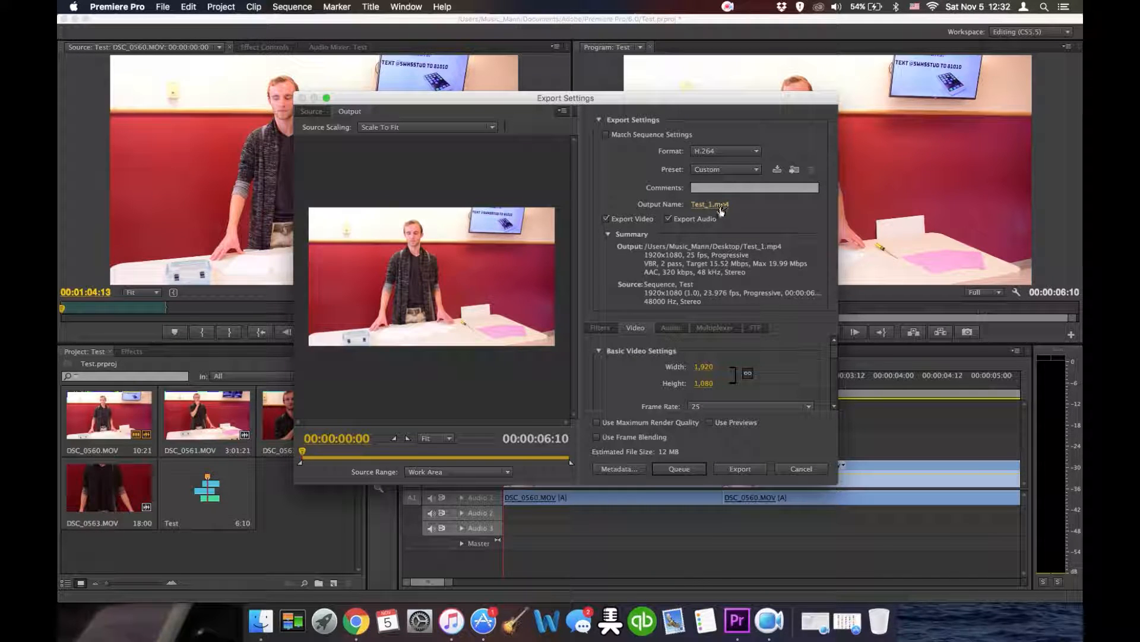
pyautogui.click(709, 205)
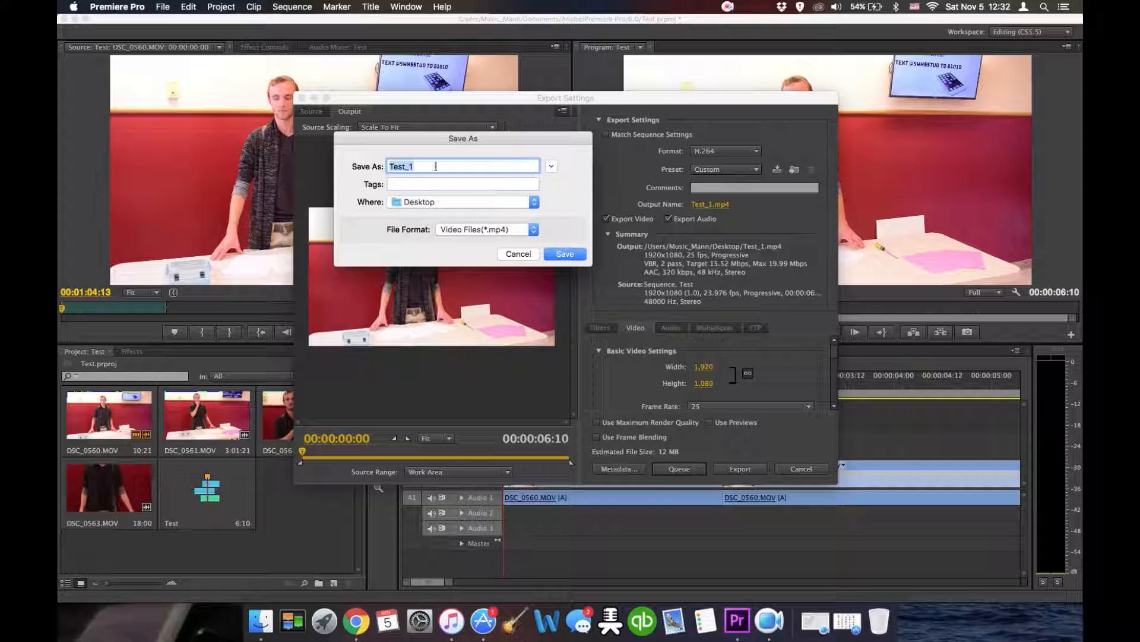
pyautogui.click(525, 203)
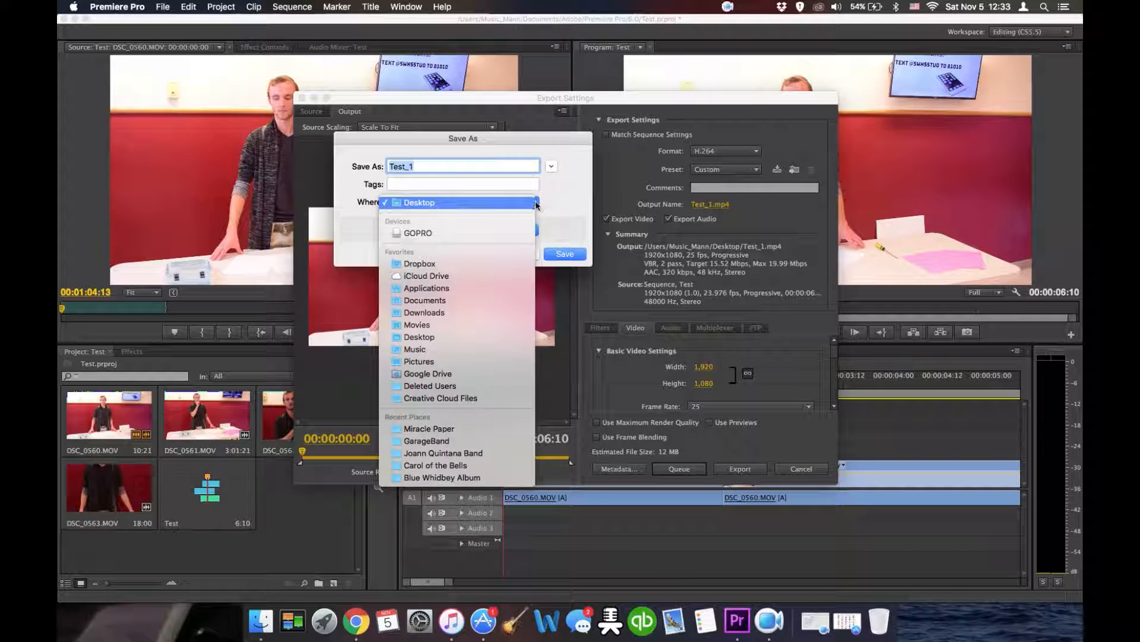
pyautogui.click(527, 202)
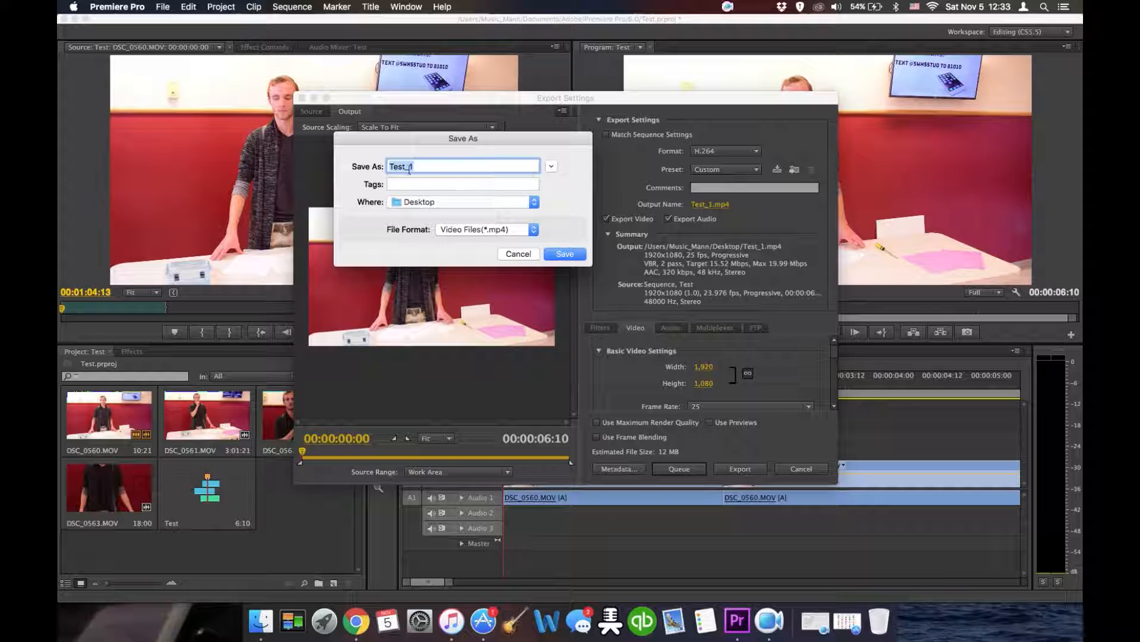
pyautogui.click(567, 255)
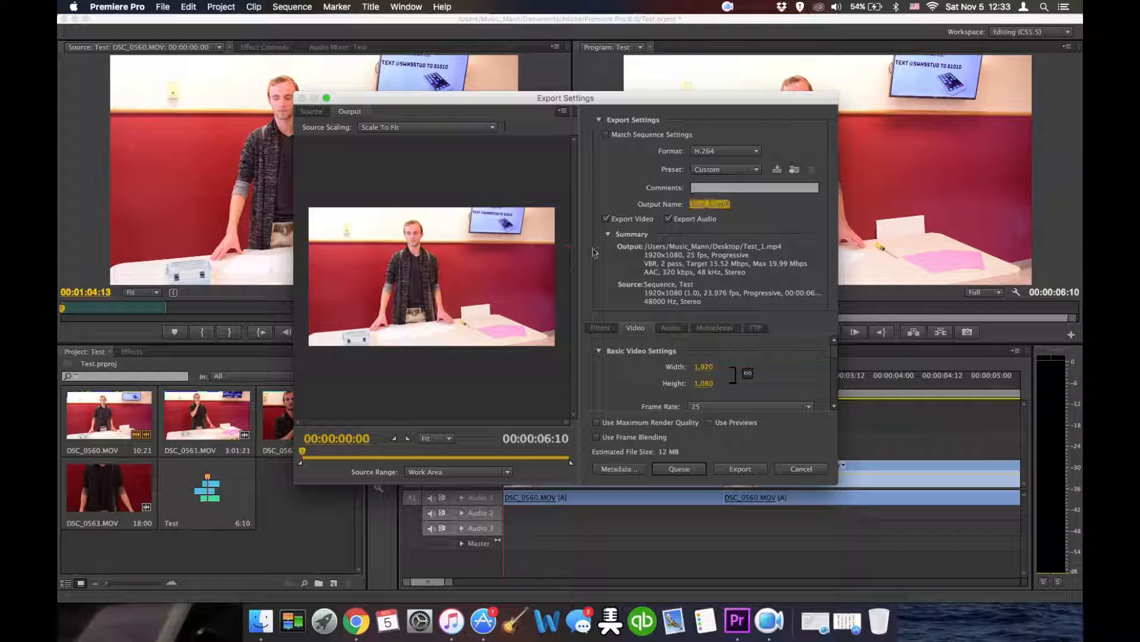
# - Export the video with the current settings and save the project
pyautogui.click(748, 471)
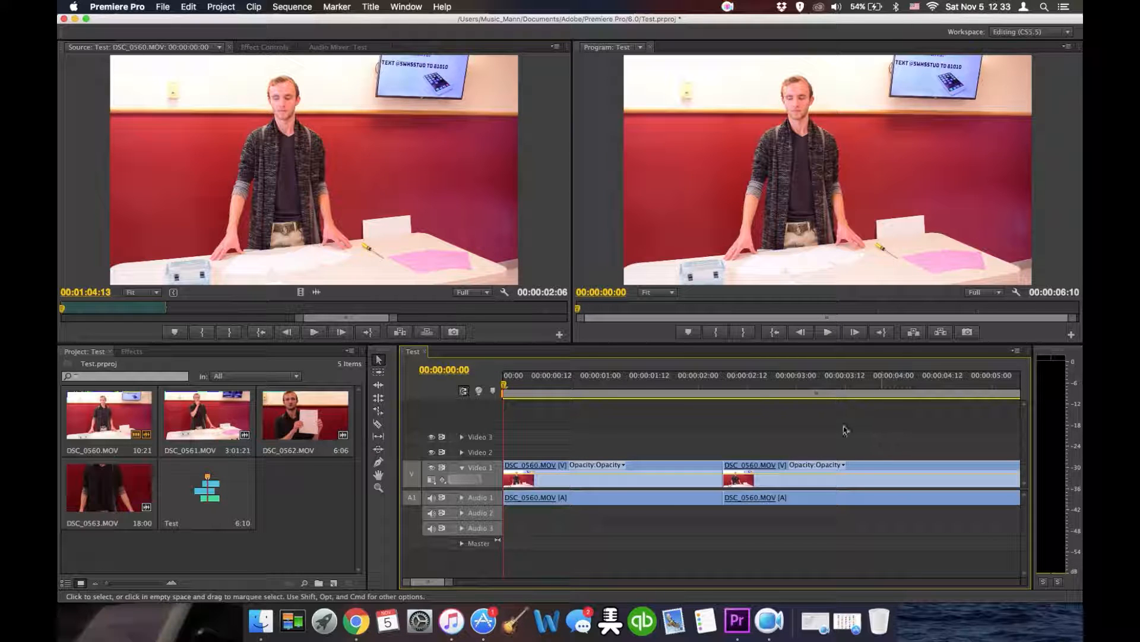
pyautogui.click(162, 7)
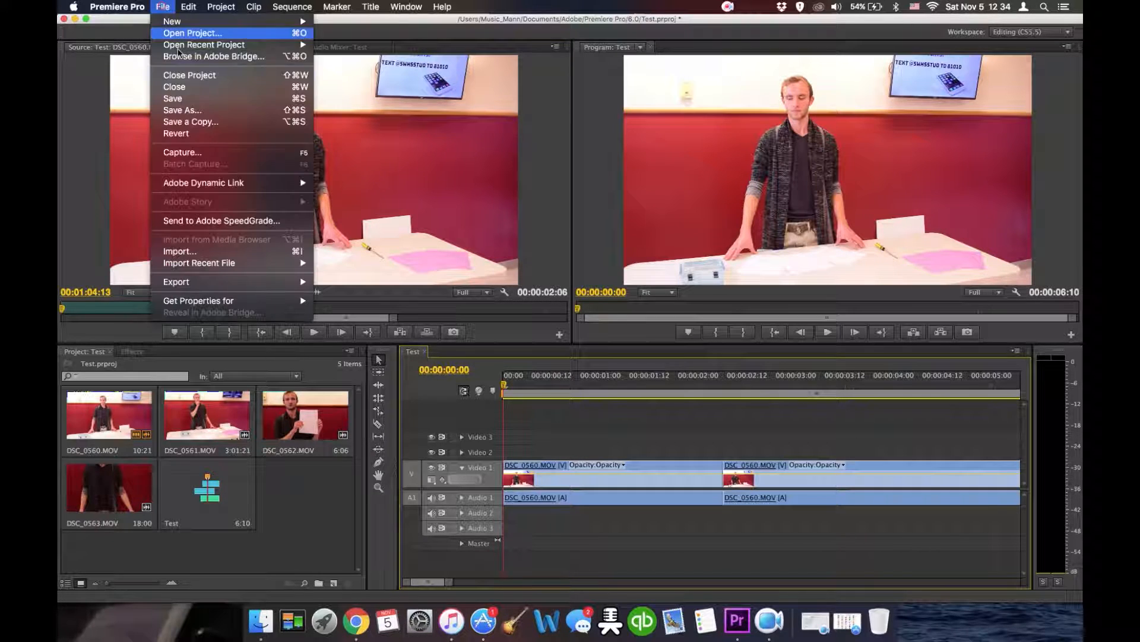
pyautogui.click(202, 98)
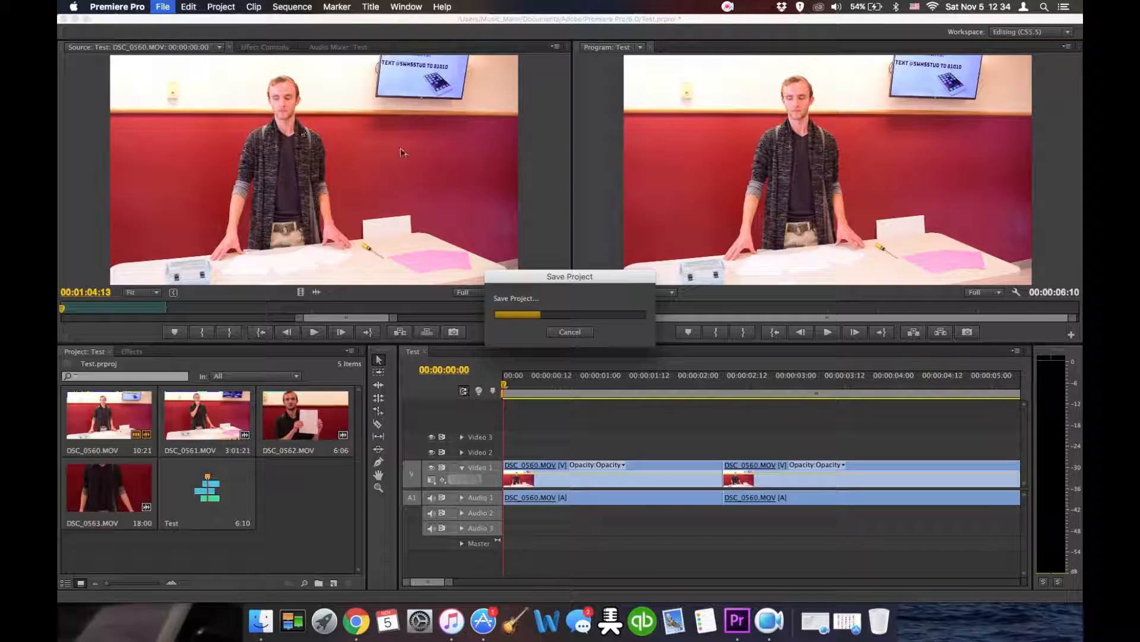
# - Close the Premiere Pro project window
pyautogui.click(64, 19)
pyautogui.click(721, 296)
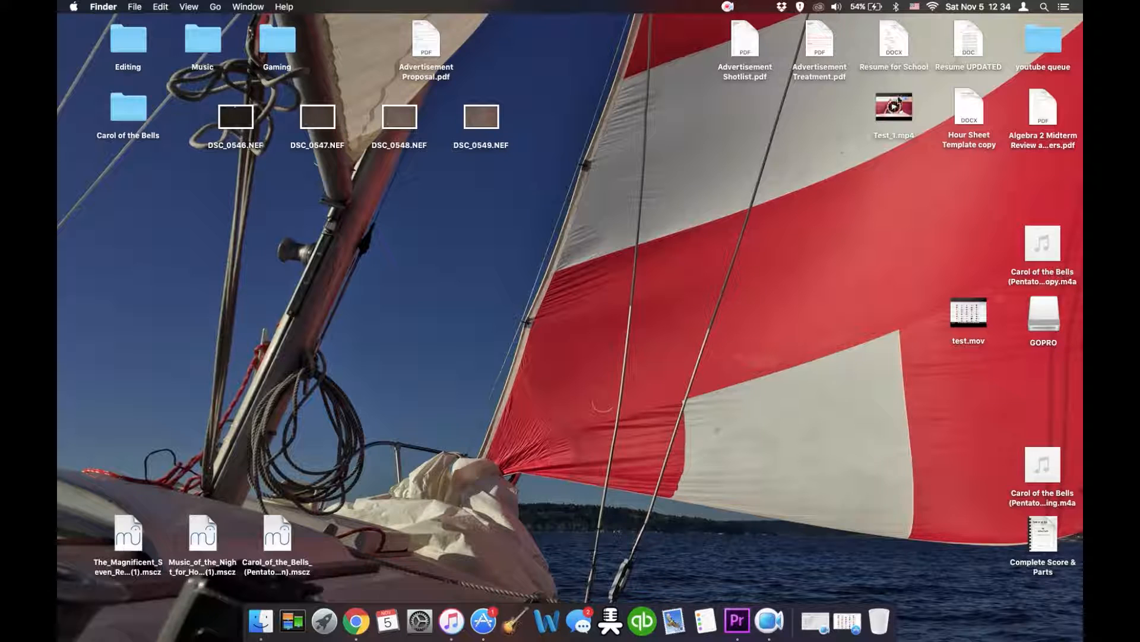
# - Open the exported Test_1.mp4 from the Desktop, play it, and quit the player
pyautogui.moveTo(909, 116)
pyautogui.doubleClick(909, 104)
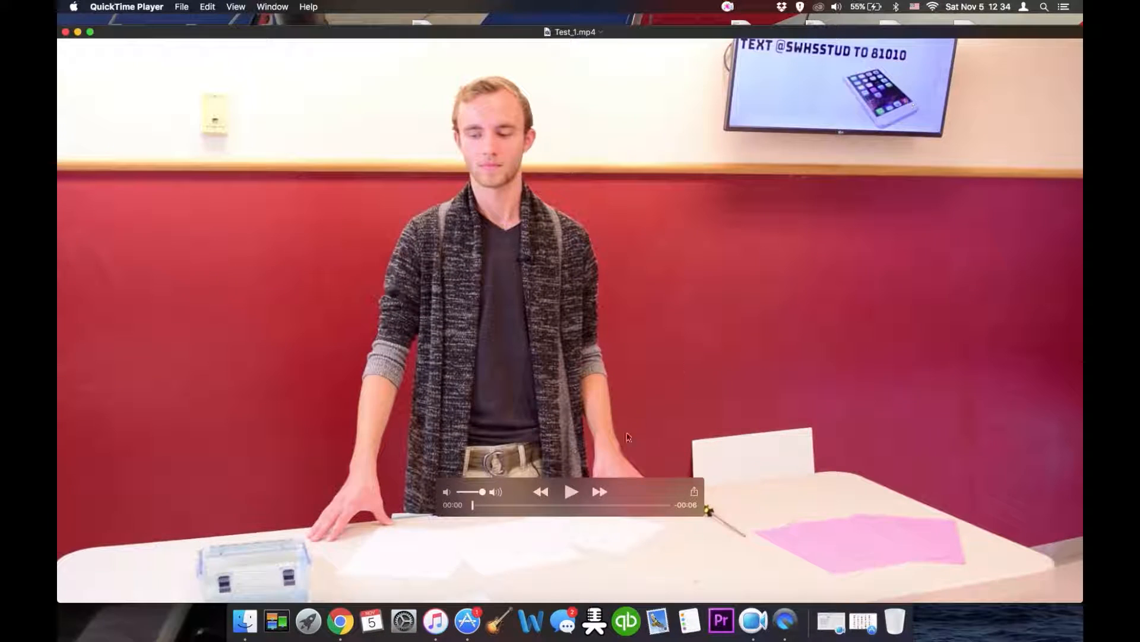
pyautogui.click(570, 492)
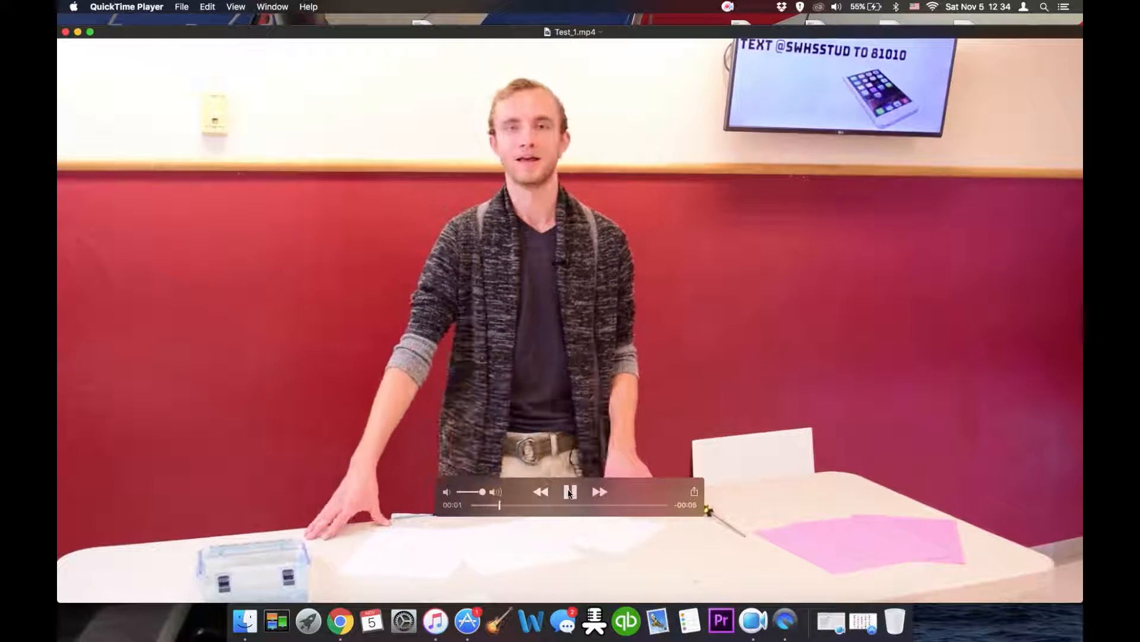
pyautogui.press('super+q')
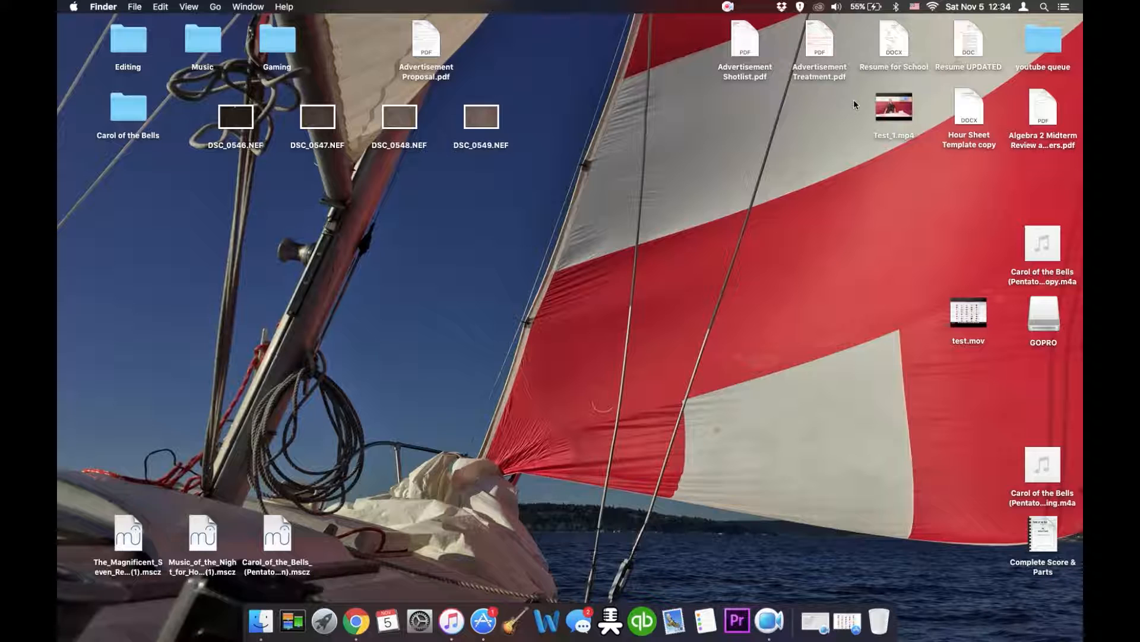